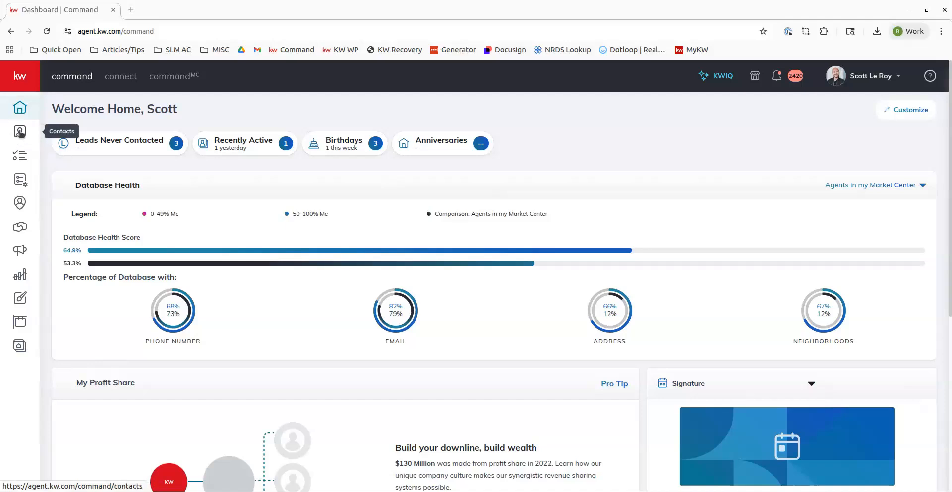
- Open the contacts list and review its page-size and filter options
left_click(20, 132)
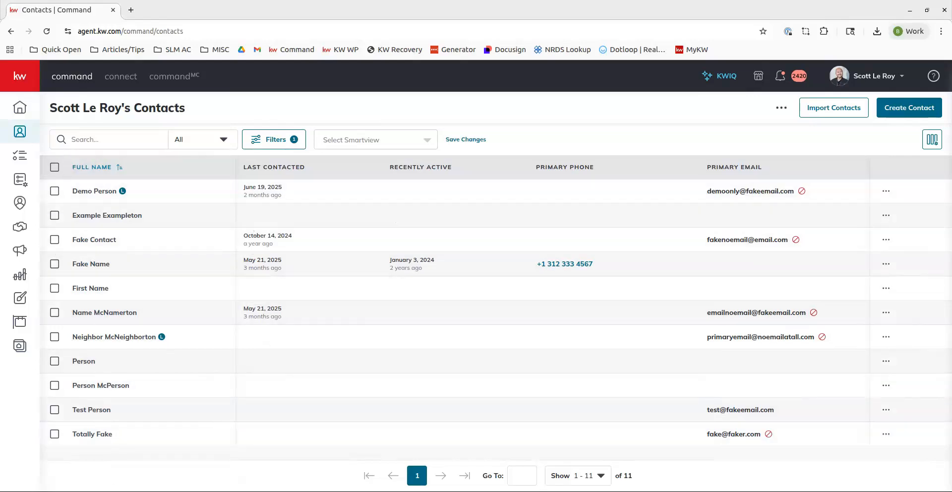
left_click(597, 477)
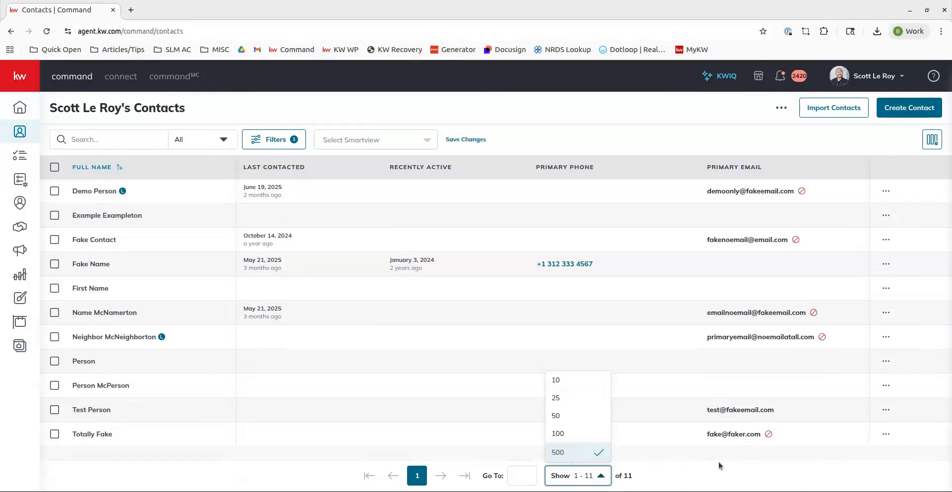
left_click(735, 478)
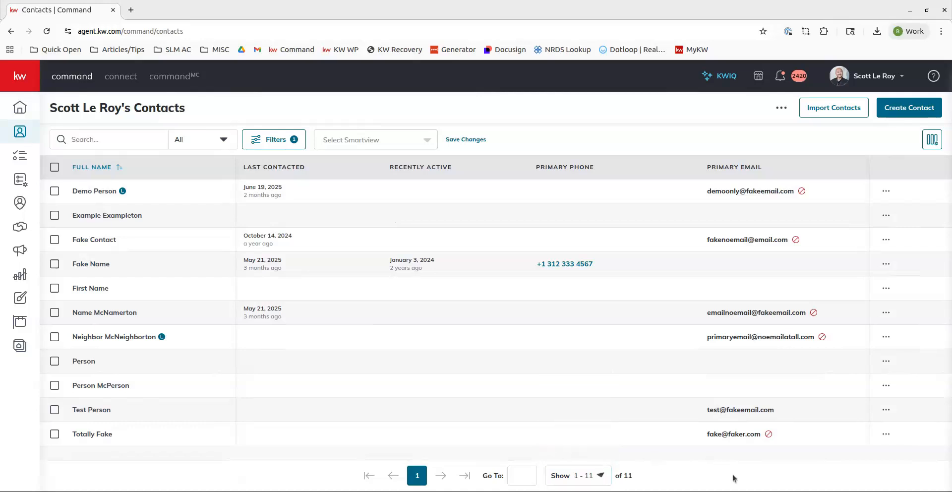
left_click(276, 141)
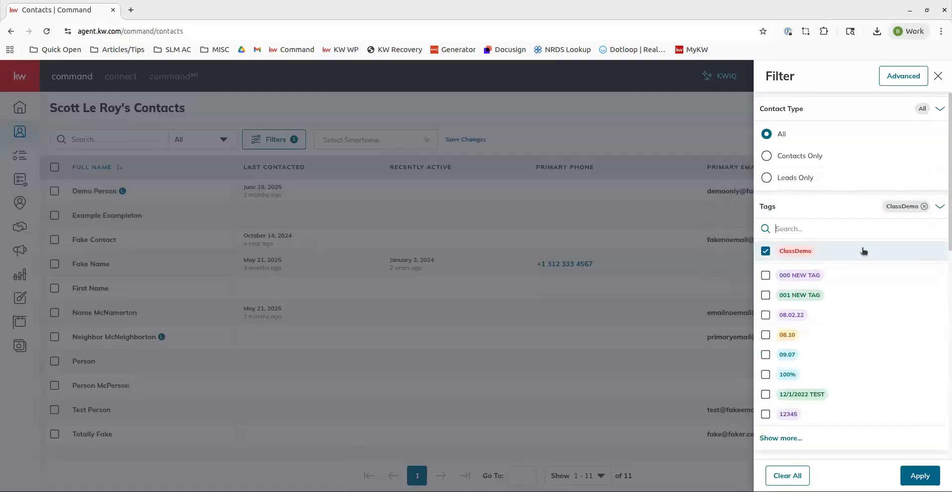
left_click(938, 76)
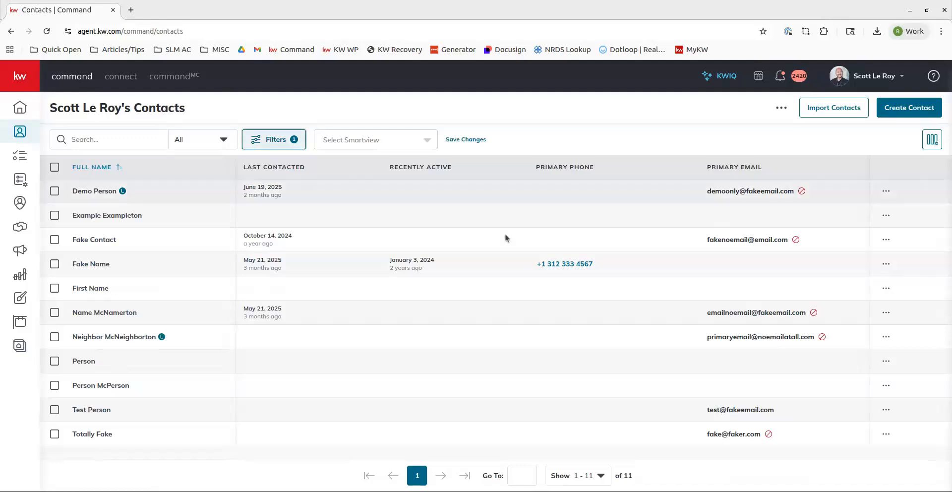
- Select all contacts, start a bulk email, and remove the recipients flagged with missing or problematic addresses
left_click(55, 169)
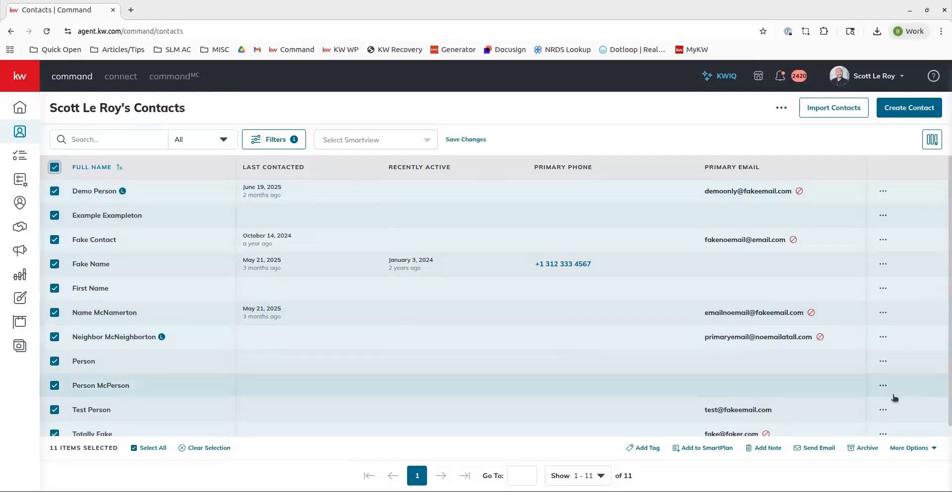
left_click(812, 448)
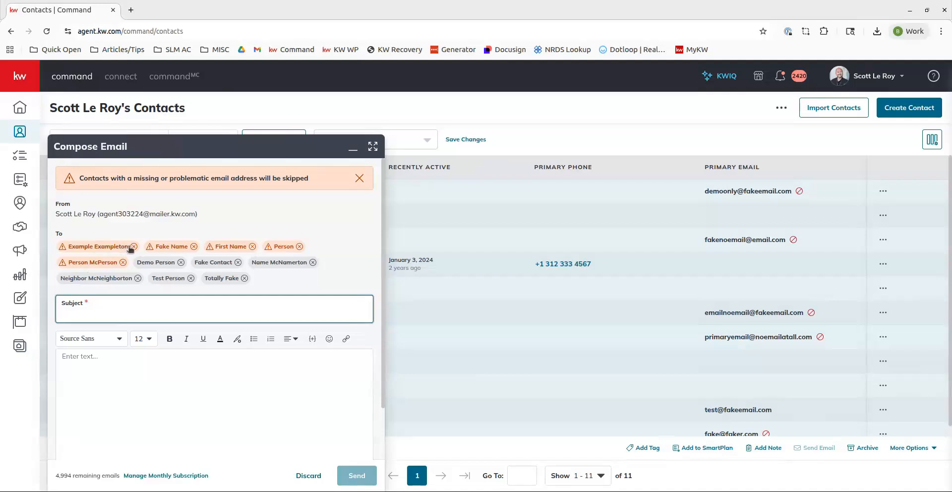
left_click(194, 247)
left_click(193, 247)
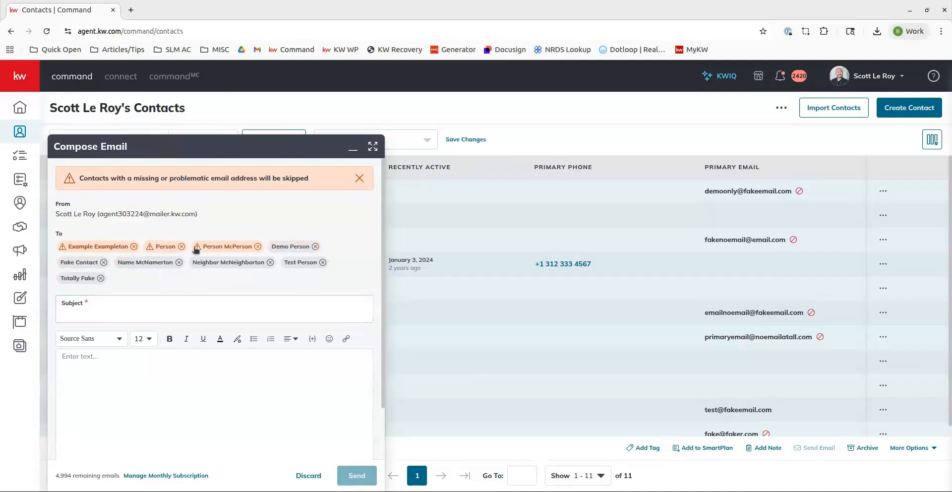
left_click(258, 246)
left_click(181, 247)
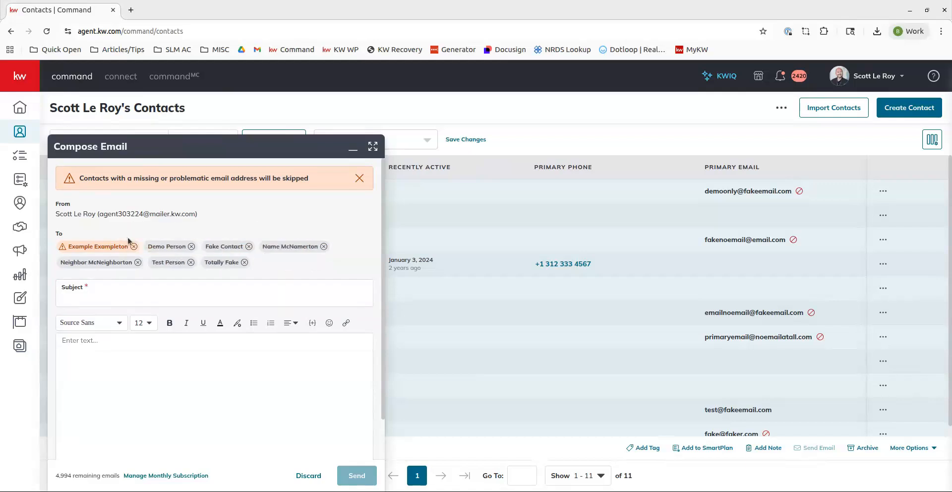
left_click(134, 246)
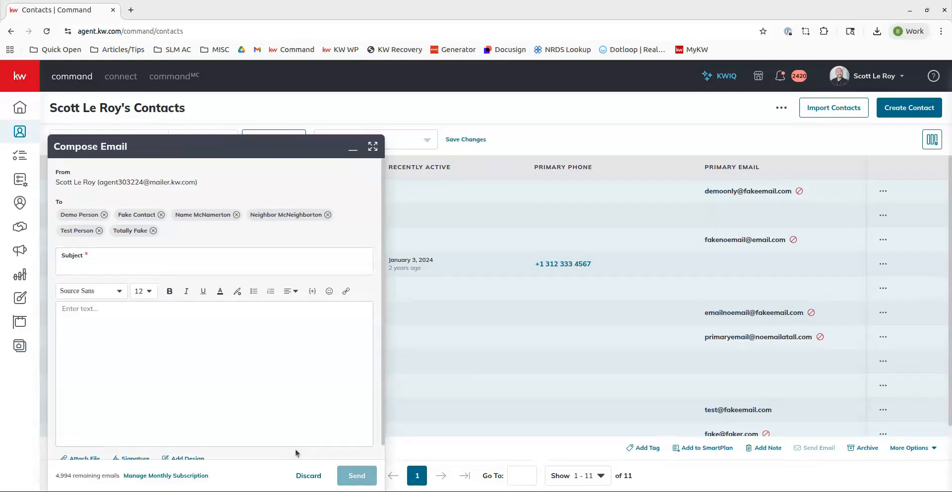
- Discard the bulk email draft and clear the contact selection
left_click(305, 476)
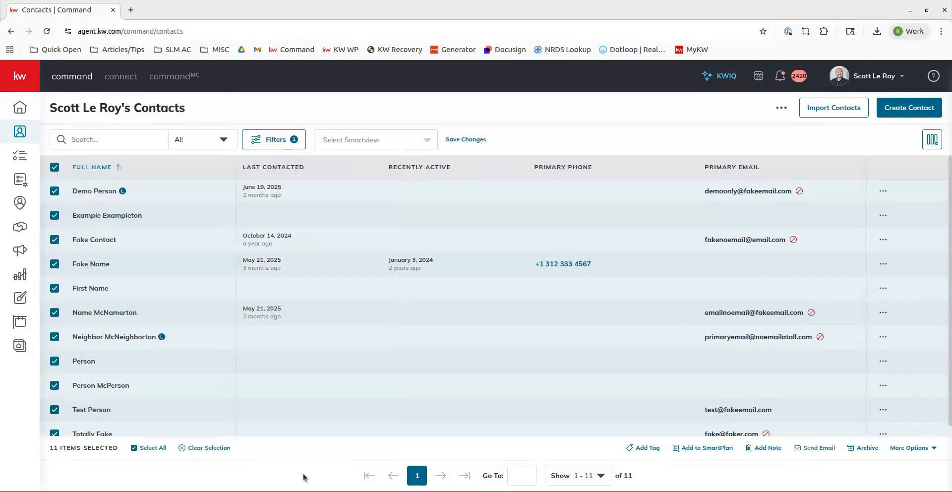
left_click(53, 167)
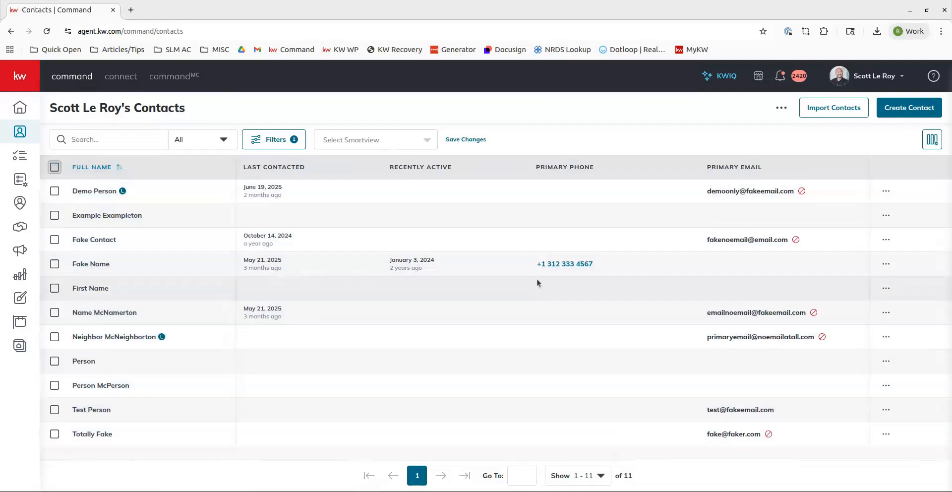
- Open Test Person's contact record and start a Command email to their primary address
left_click(97, 412)
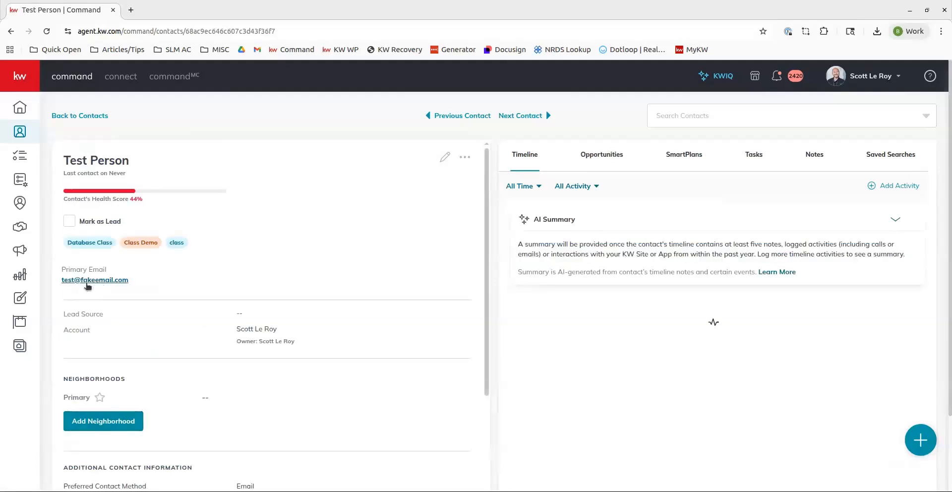
left_click(87, 283)
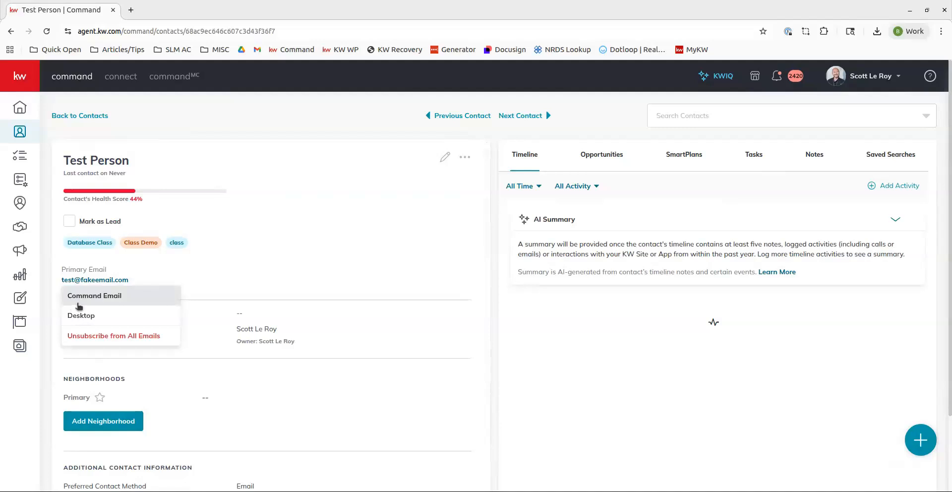
left_click(77, 300)
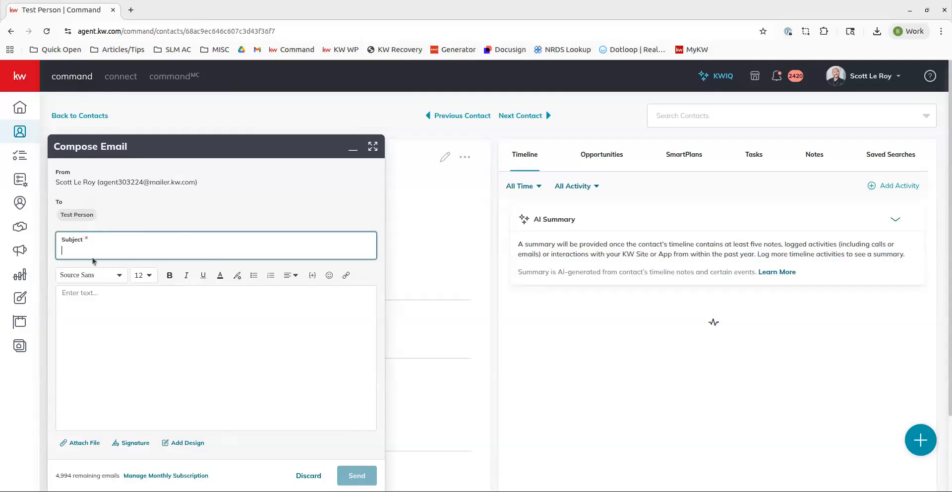
- Enter the subject Test Email and the body "Hi!" followed by "We hope you're doing well! :)"
type("t Email")
left_click(70, 296)
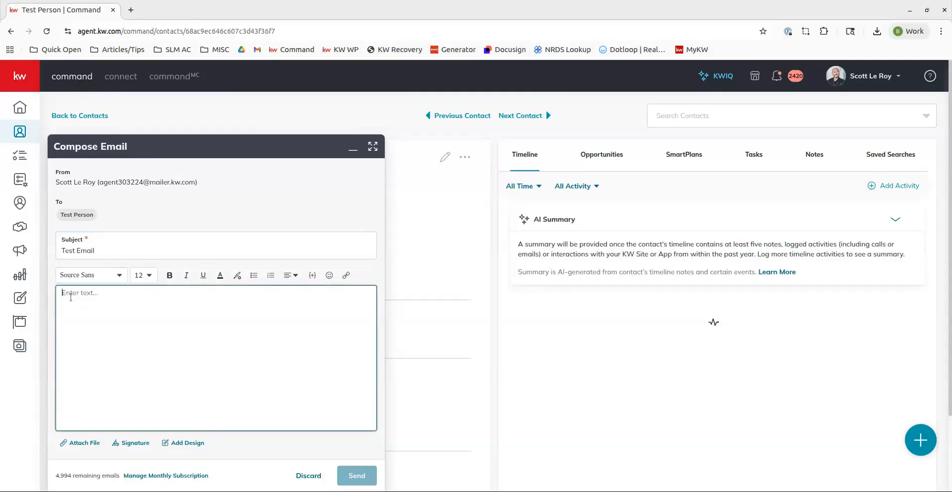
type("Hi!")
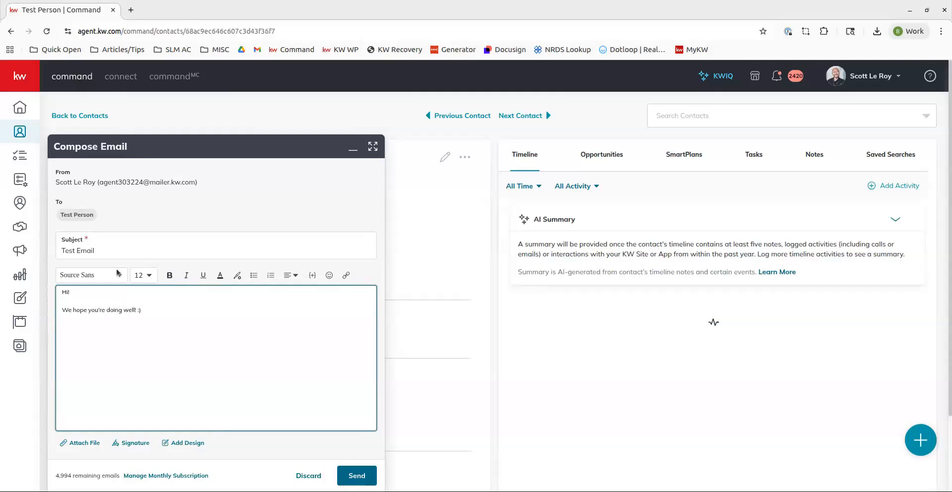
- Set the body text's font to Georgia at size 16
left_click_drag(171, 310, 60, 290)
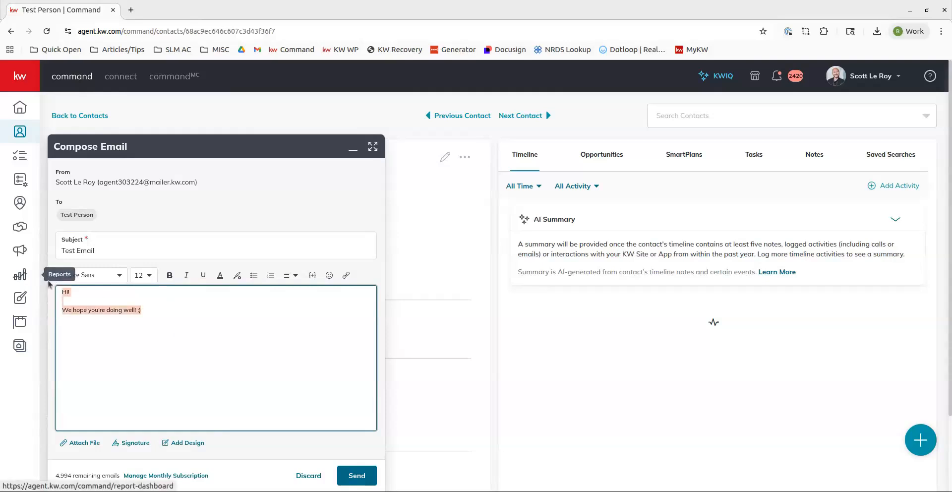
left_click(75, 278)
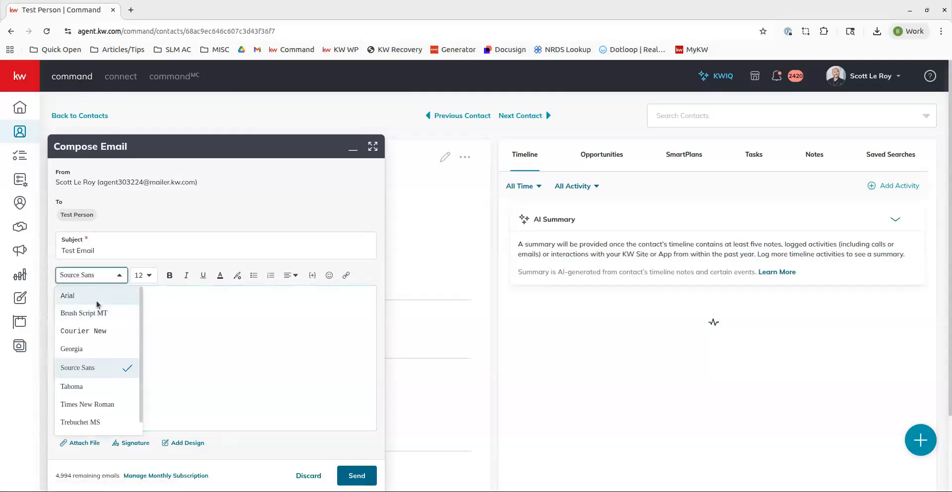
left_click(86, 351)
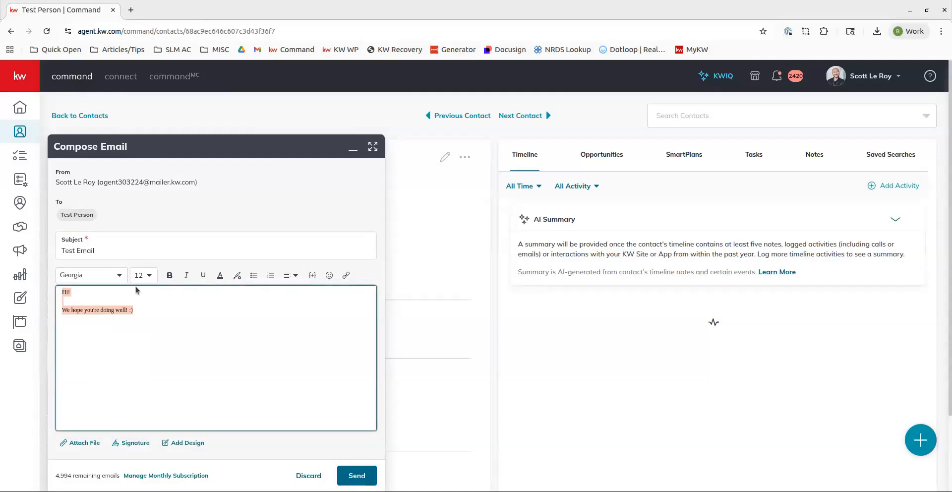
left_click(142, 275)
left_click(140, 405)
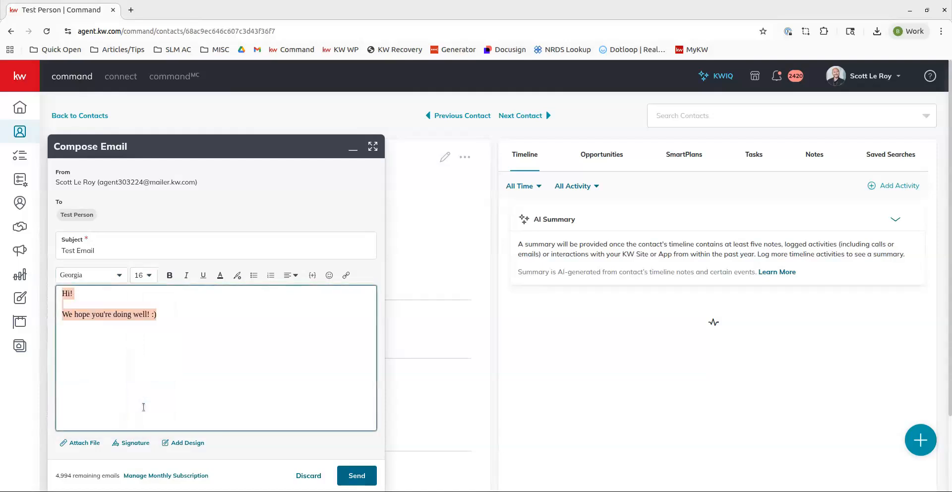
- Toggle bold, italic and underline on the body text and then back off
left_click(170, 275)
left_click(170, 276)
left_click(186, 275)
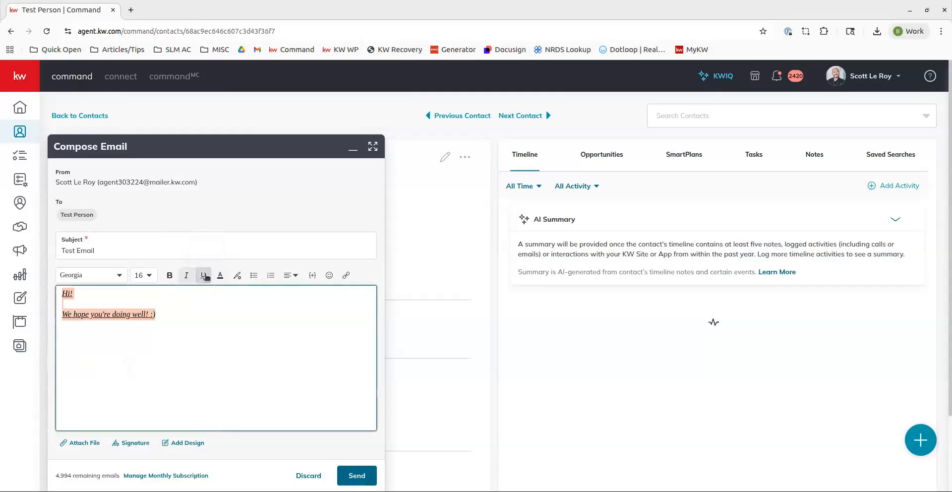
left_click(187, 277)
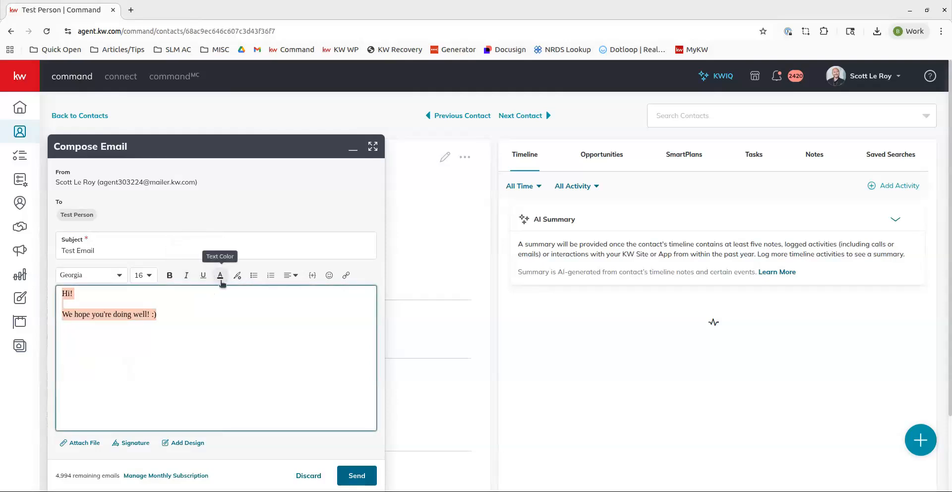
- Colour the body text pink, #EB03B6
left_click(219, 276)
left_click(175, 362)
left_click(211, 324)
left_click(210, 311)
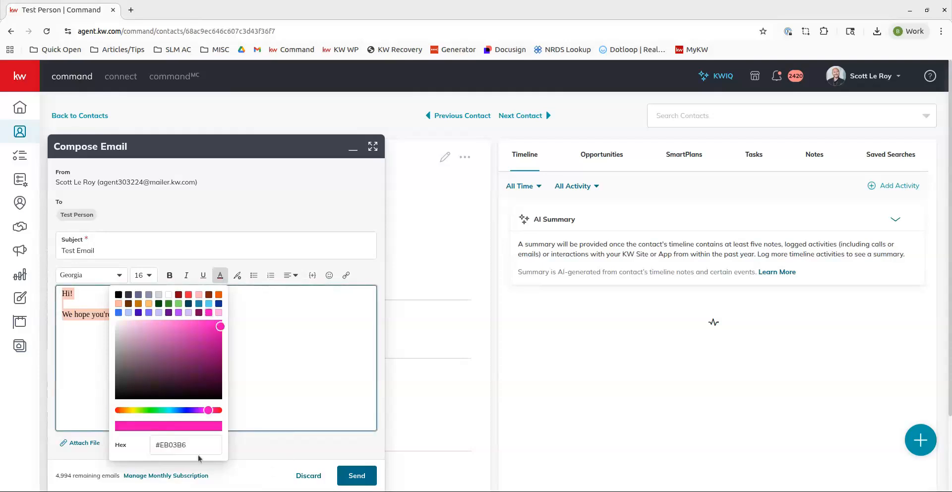
left_click(283, 351)
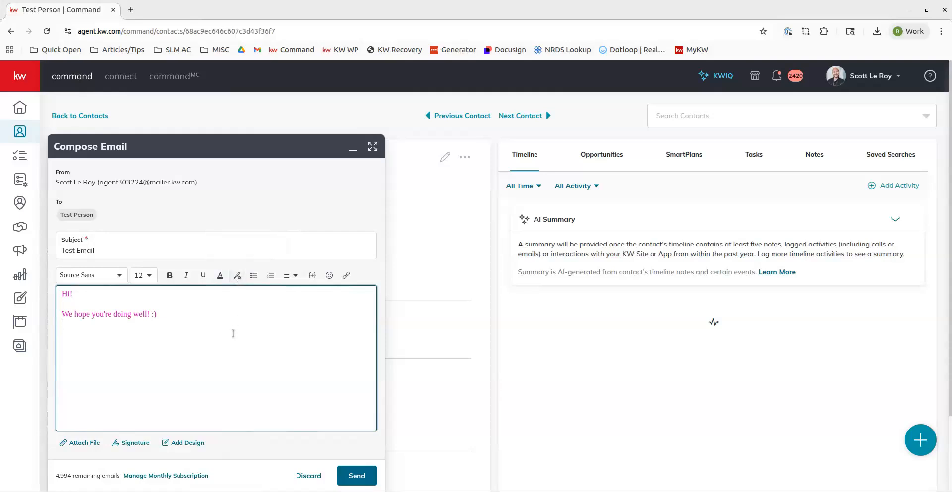
- Clear all formatting from the body text
left_click_drag(229, 331, 222, 273)
left_click(242, 276)
left_click(236, 275)
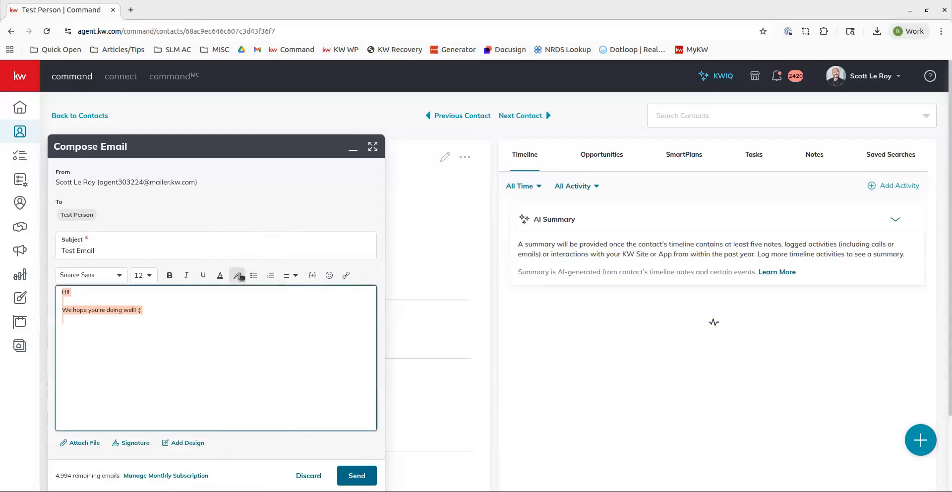
- Insert the {contact.first.name} merge field after "Hi" in the greeting
left_click(185, 350)
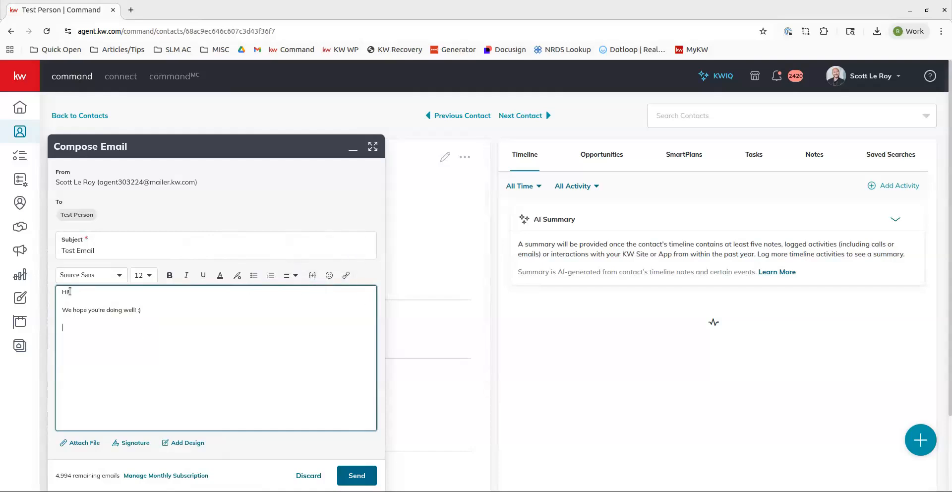
type("!")
left_click(313, 277)
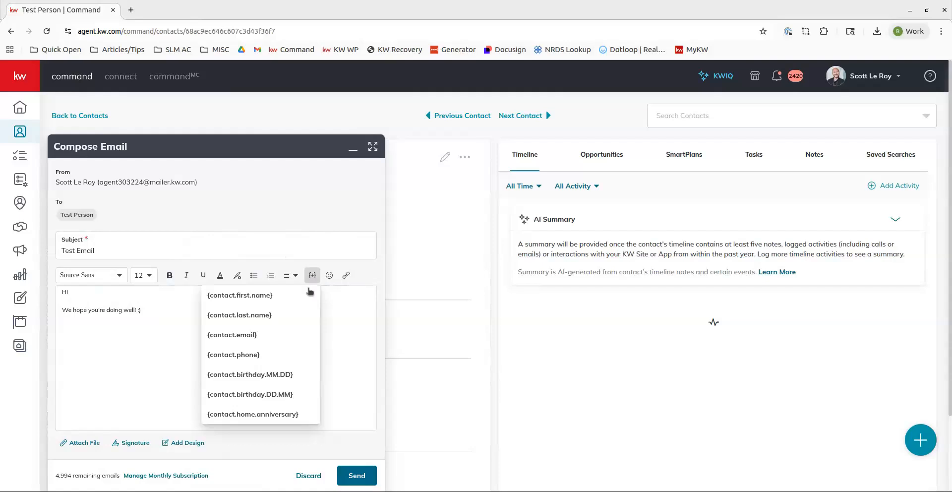
left_click(290, 297)
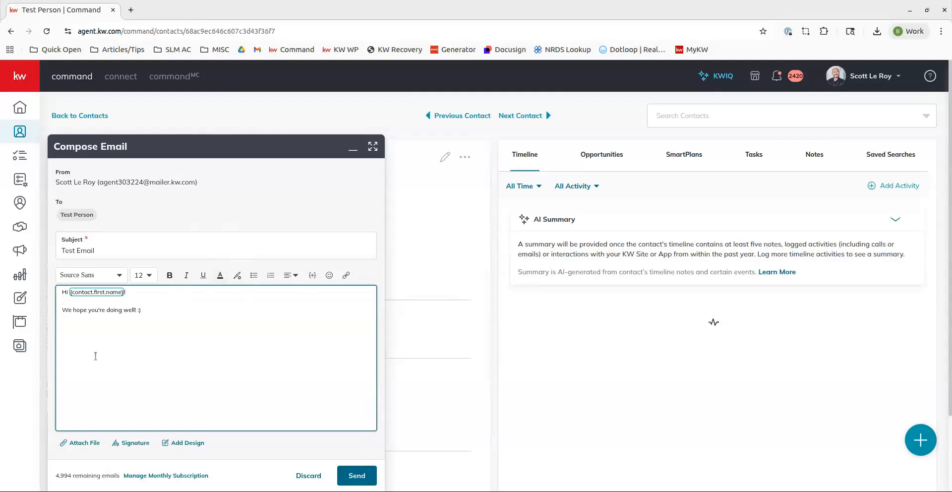
- Insert a smiling emoji at the end of the greeting line
left_click(329, 275)
left_click(240, 345)
left_click(130, 325)
- Insert the Example signature below the message and remove the extra blank line above it
left_click(84, 449)
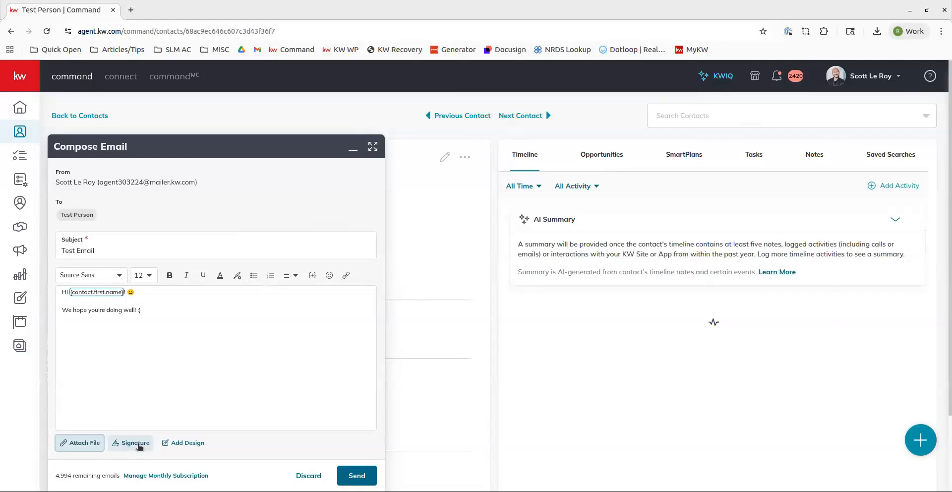
left_click(98, 331)
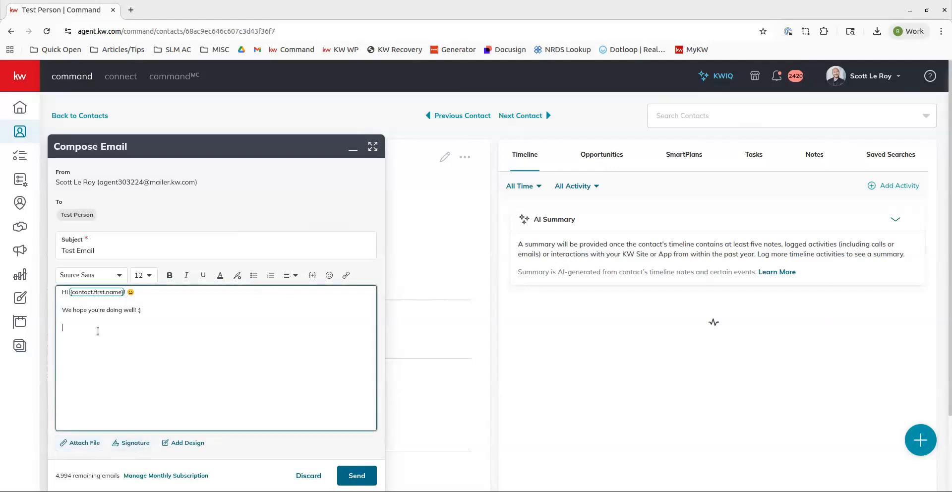
left_click(130, 447)
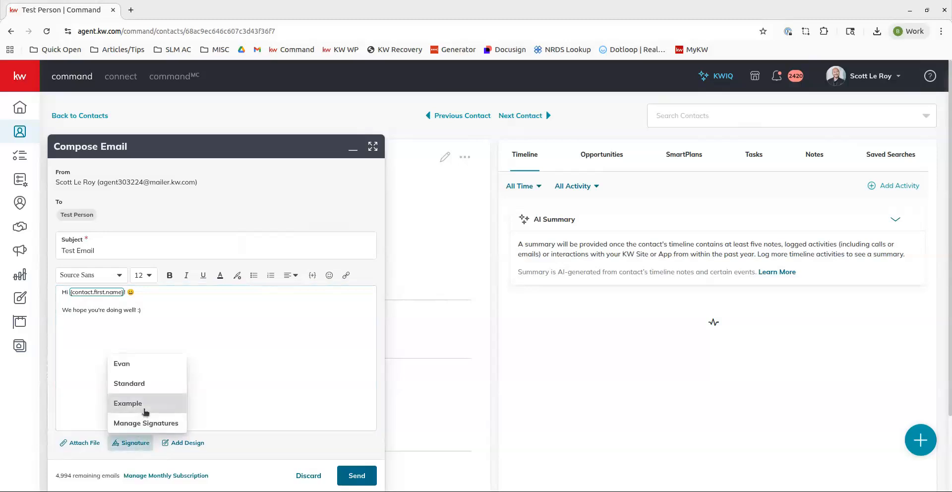
left_click(128, 403)
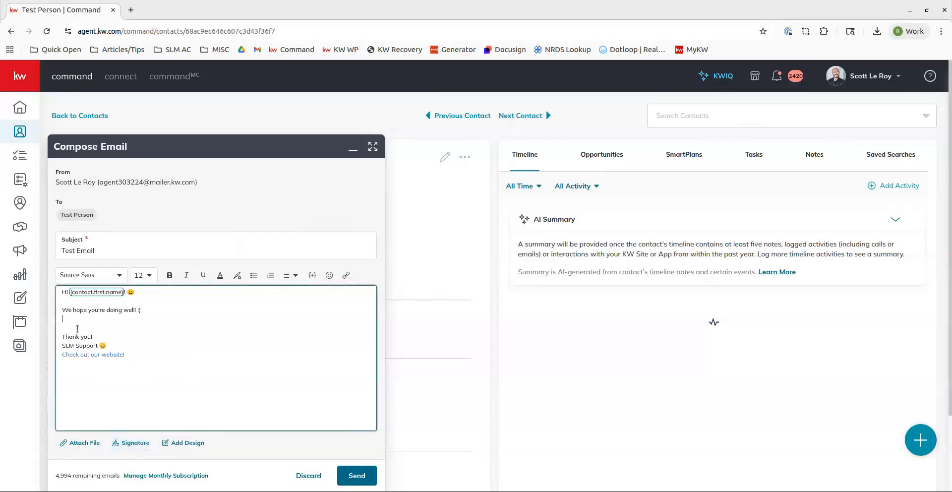
key("BackSpace")
key("BackSpace")
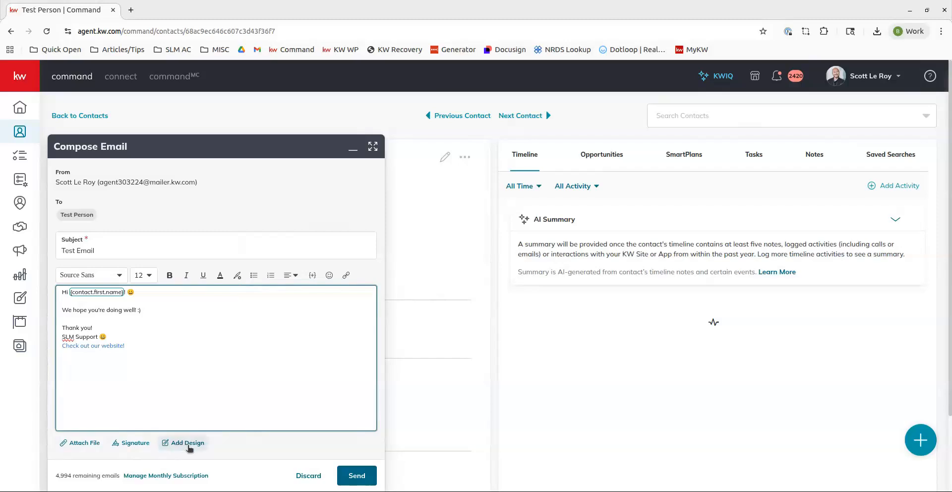
- Replace the email body with the Demo Custom Email Flyer design chosen from the Design Library
left_click_drag(234, 368, 48, 296)
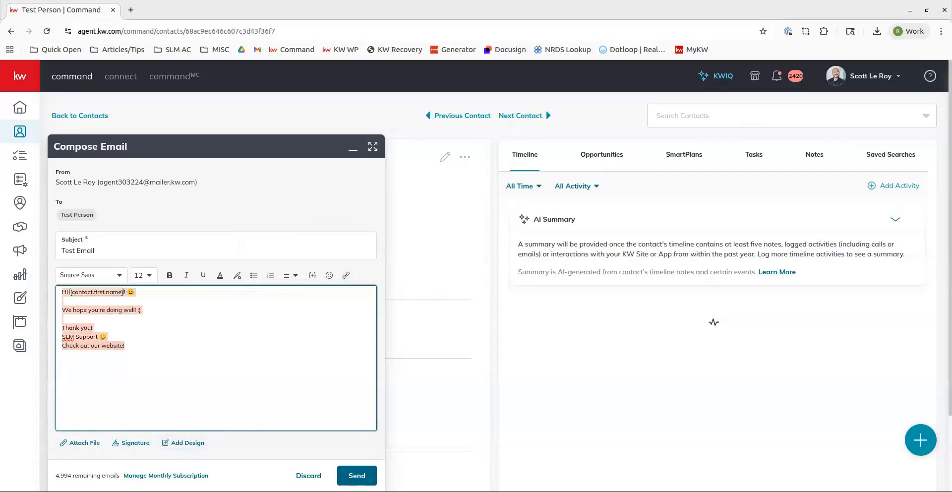
left_click(195, 448)
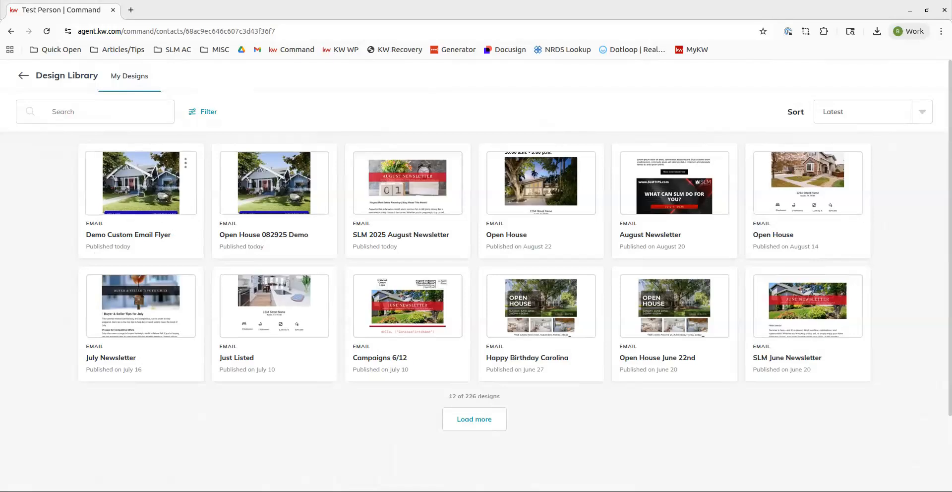
left_click(141, 183)
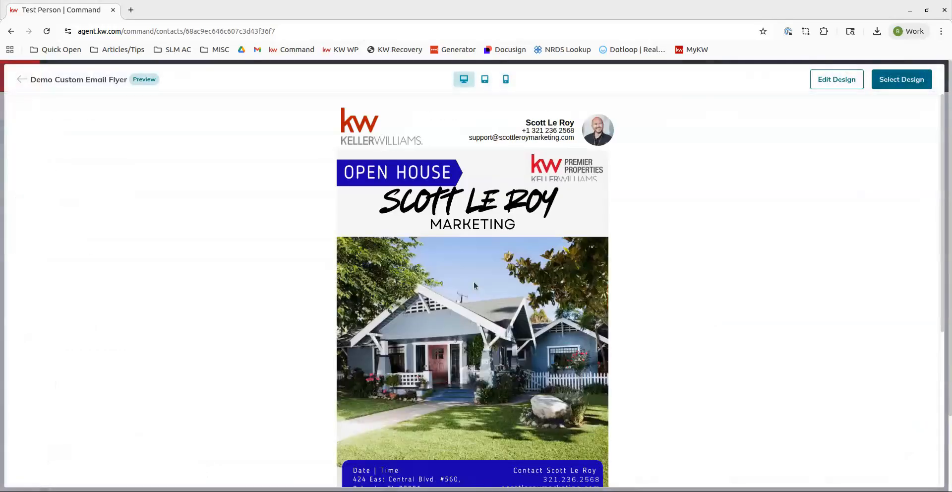
scroll(397, 105, "down", 5)
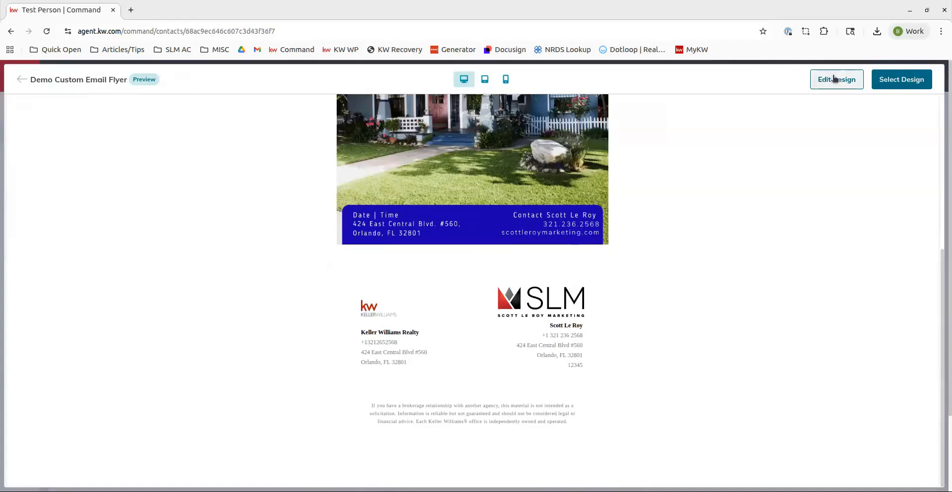
left_click(903, 80)
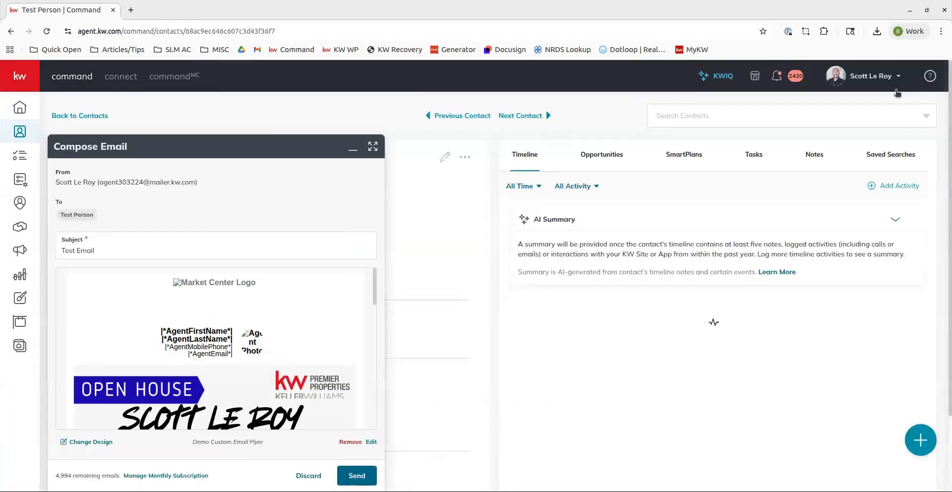
- Scroll through the inserted flyer design and point out the remaining email allowance and subscription link
scroll(176, 319, "down", 5)
scroll(176, 319, "down", 5)
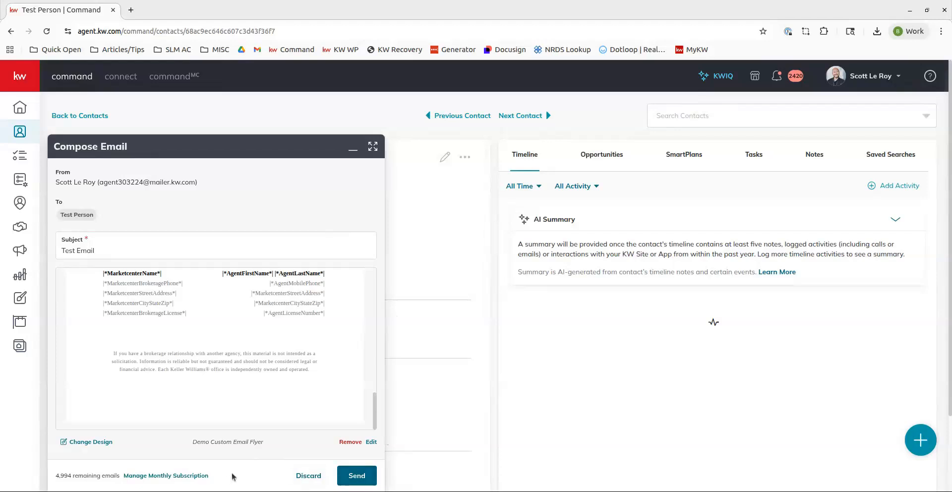
left_click_drag(120, 476, 61, 481)
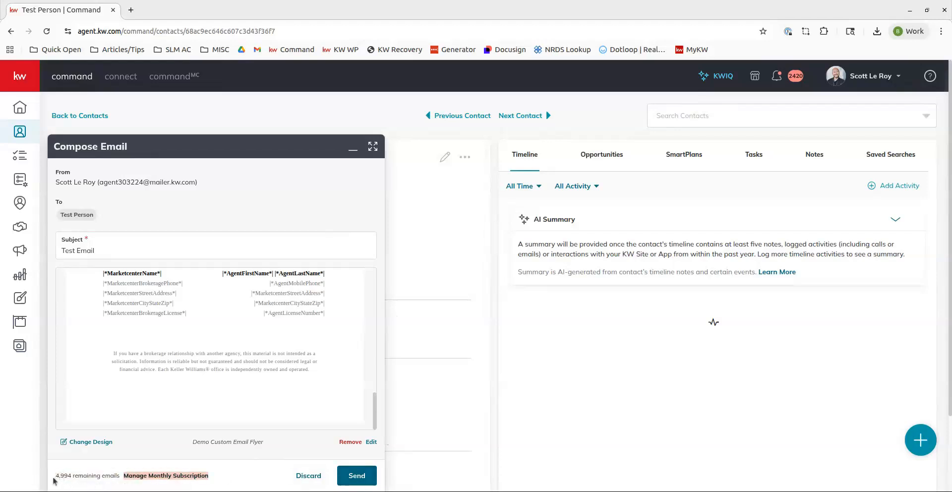